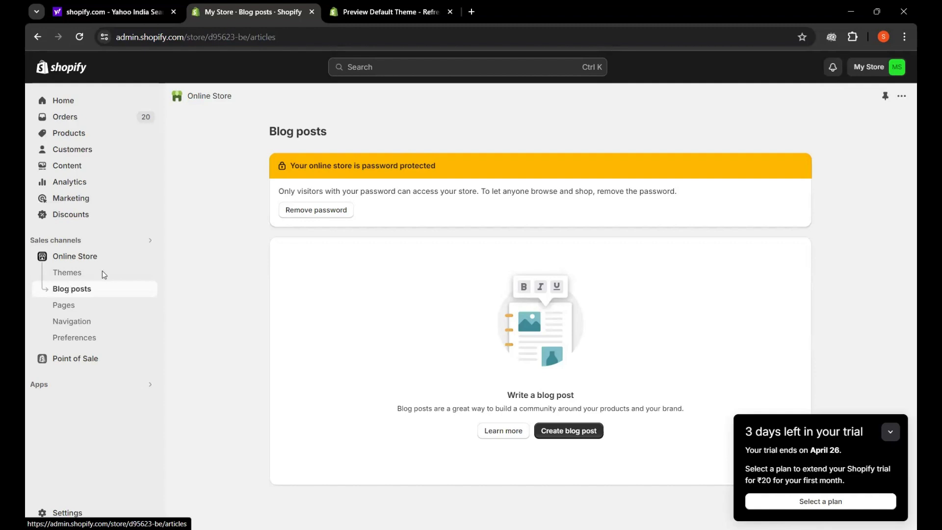
{"action": "left_click", "coordinate": [472, 12]}
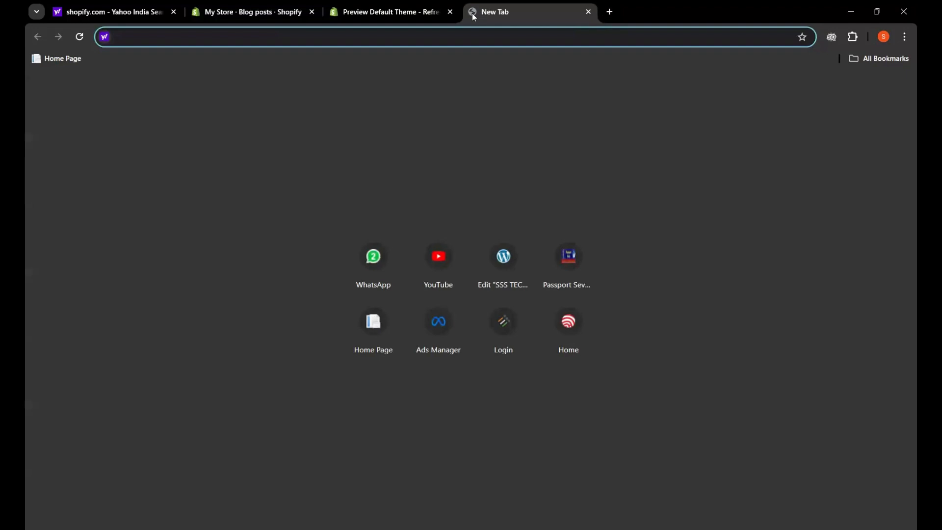
{"action": "type", "text": "kiel"}
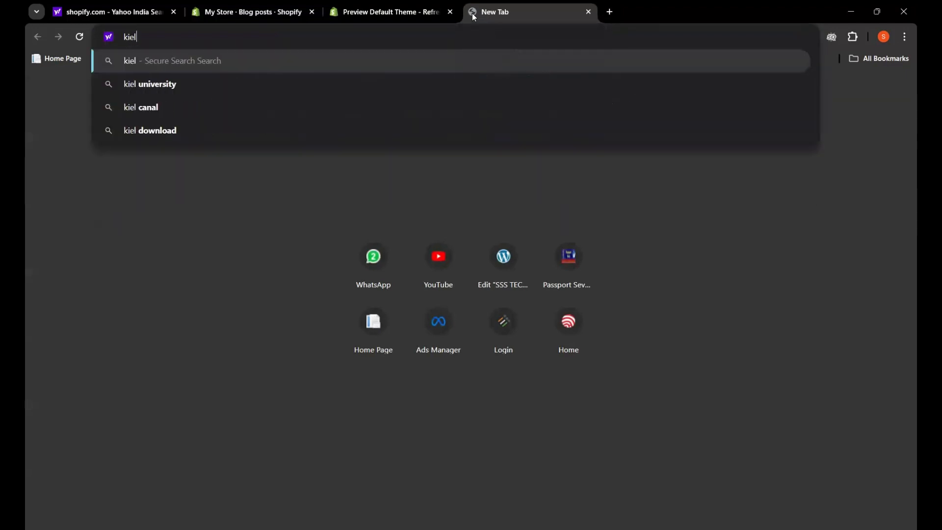
{"action": "type", "text": "hs.com"}
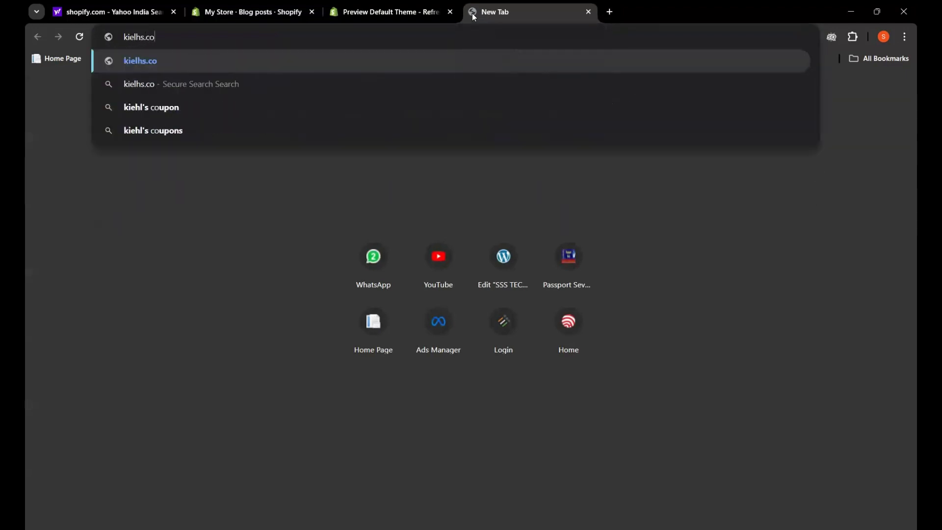
{"action": "key", "text": "Return"}
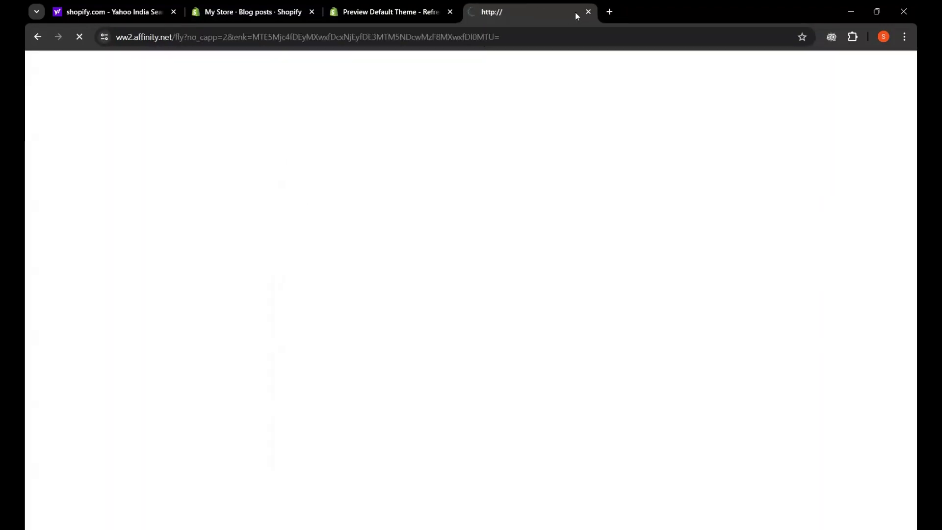
{"action": "left_click", "coordinate": [588, 11]}
Step: Search the web for "kielhls" in a new browser tab and open the official Kiehl's India site
{"action": "left_click", "coordinate": [472, 11]}
{"action": "type", "text": "kielhls"}
{"action": "key", "text": "Return"}
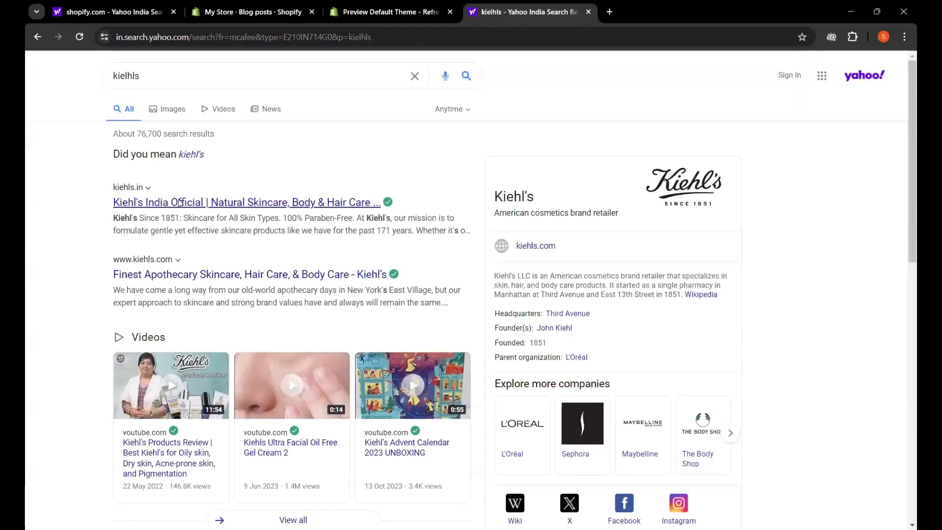
{"action": "left_click", "coordinate": [179, 202]}
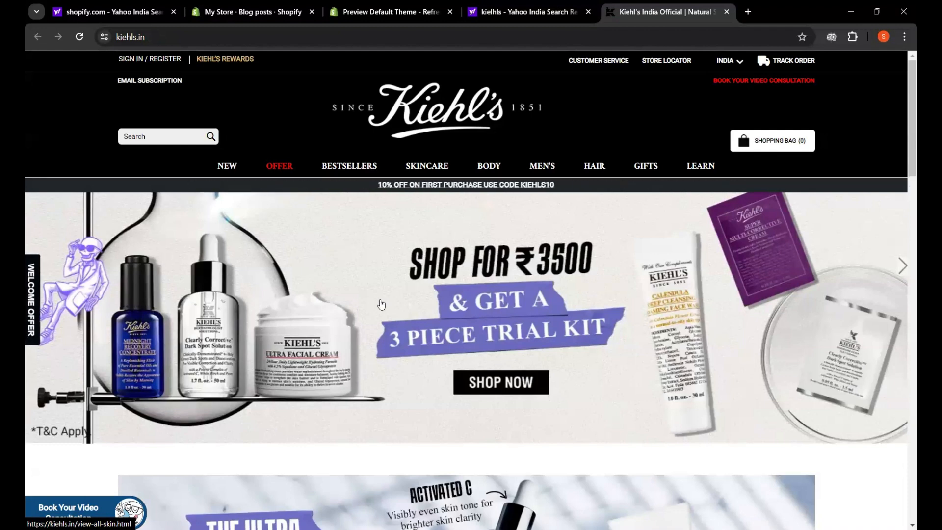
Step: Look through the Kiehl's home page and open the Midnight Recovery Concentrate product under Our Favourite Formulas
{"action": "scroll", "coordinate": [413, 349], "scroll_direction": "down", "scroll_amount": 1}
{"action": "scroll", "coordinate": [414, 349], "scroll_direction": "down", "scroll_amount": 4}
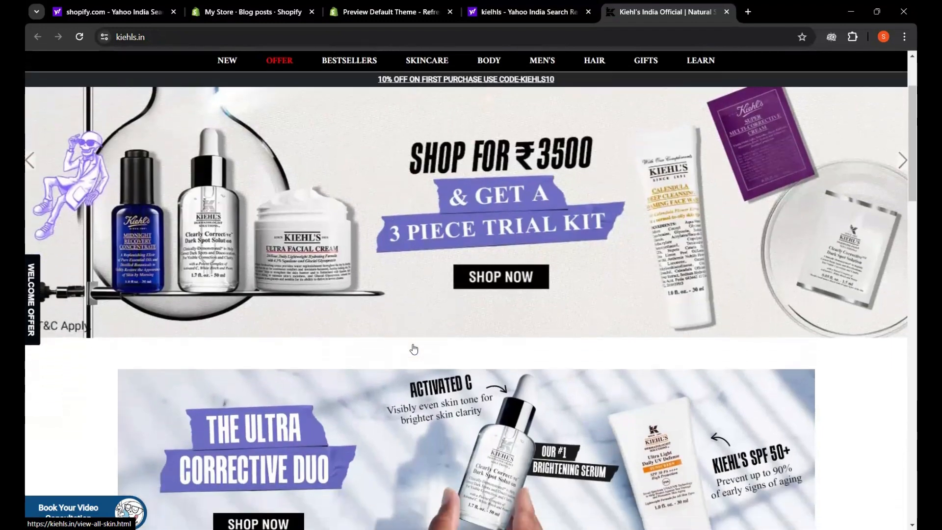
{"action": "scroll", "coordinate": [414, 349], "scroll_direction": "down", "scroll_amount": 6}
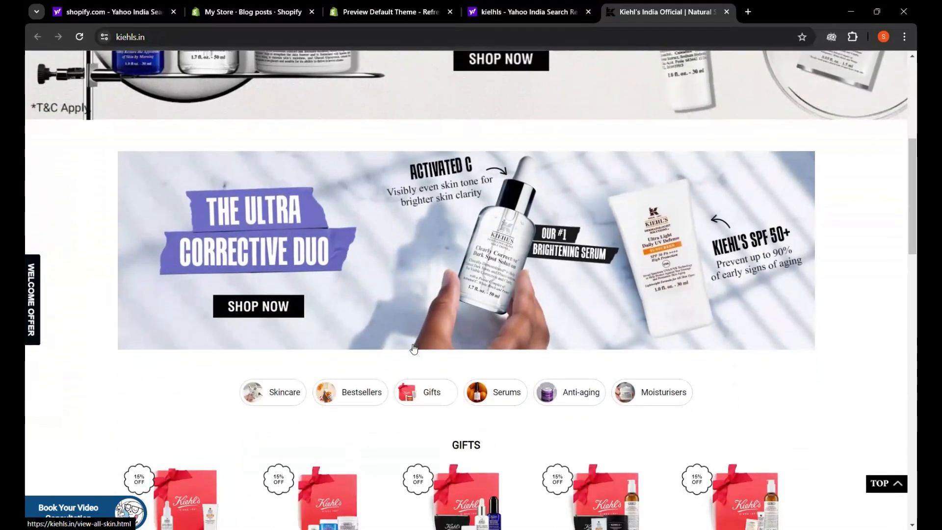
{"action": "scroll", "coordinate": [414, 350], "scroll_direction": "down", "scroll_amount": 5}
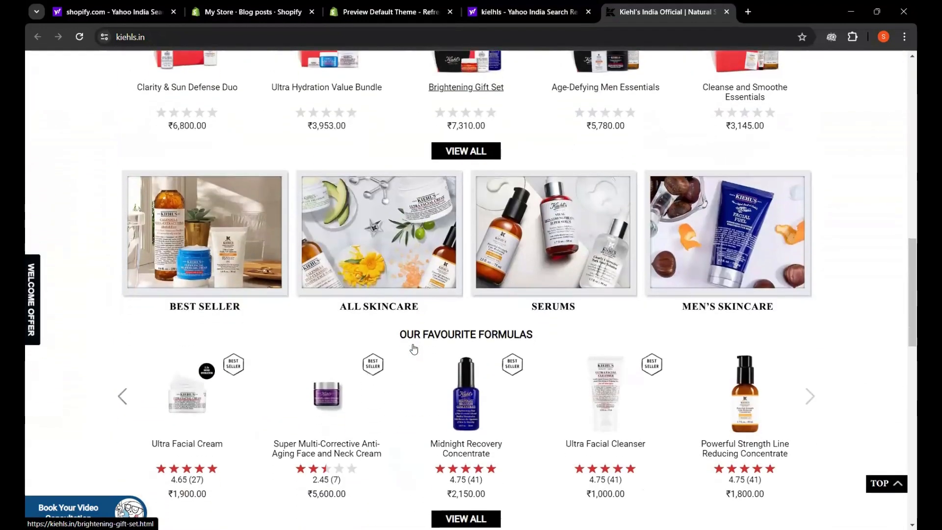
{"action": "scroll", "coordinate": [413, 350], "scroll_direction": "down", "scroll_amount": 1}
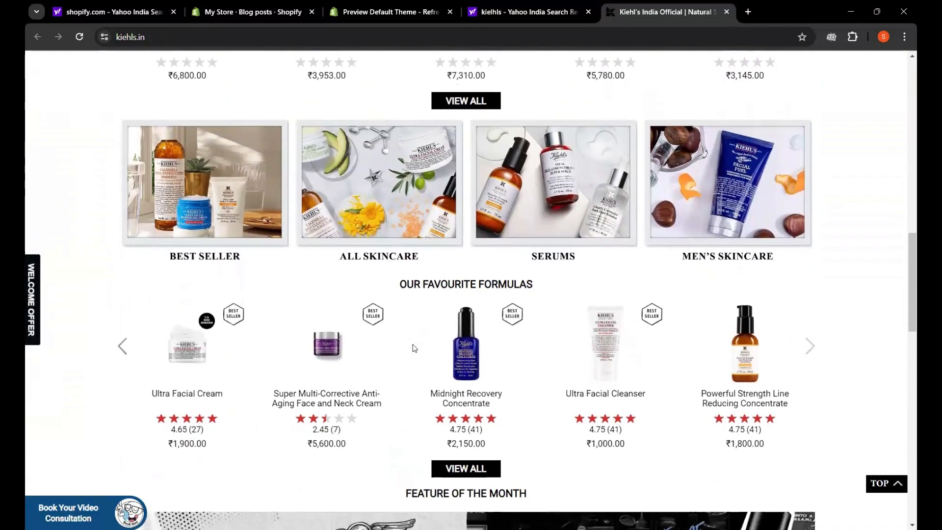
{"action": "scroll", "coordinate": [414, 350], "scroll_direction": "down", "scroll_amount": 1}
{"action": "scroll", "coordinate": [413, 349], "scroll_direction": "down", "scroll_amount": 1}
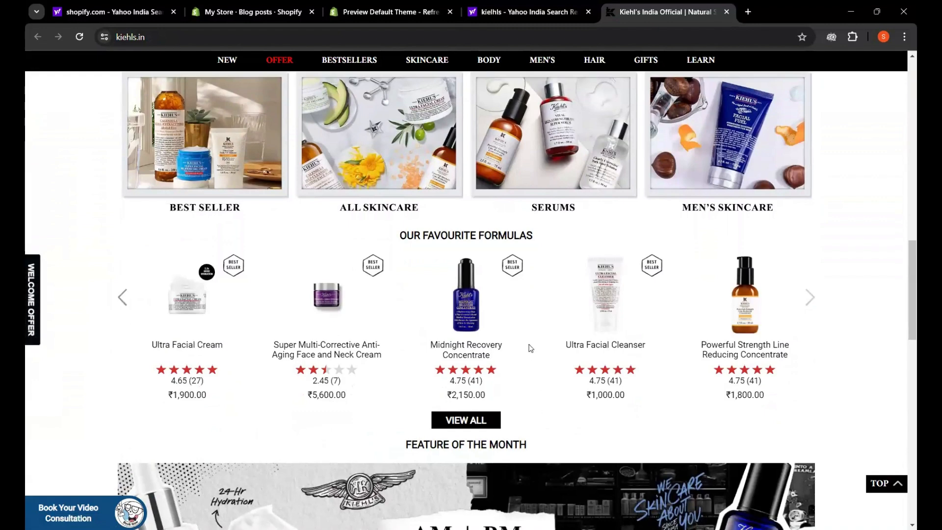
{"action": "left_click", "coordinate": [469, 291]}
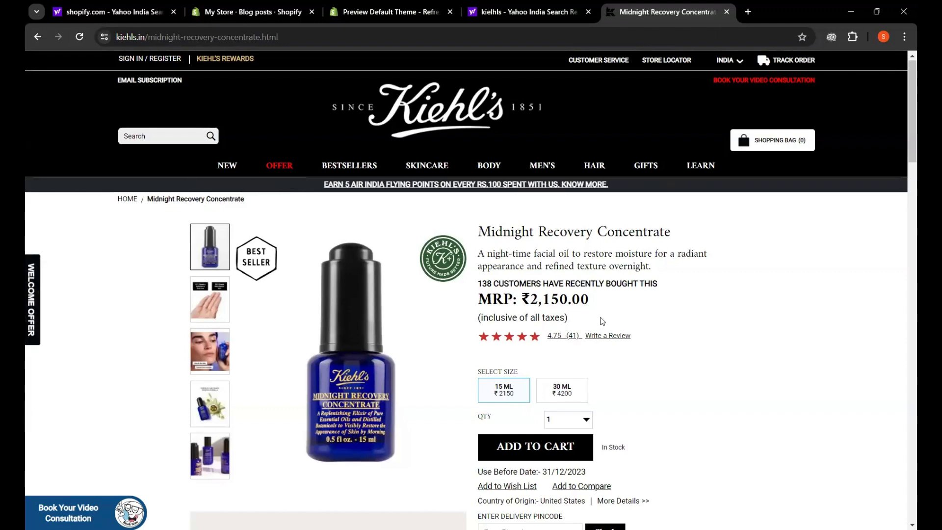
Step: Review the Midnight Recovery Concentrate page, including the What It Is and What It's Good For sections
{"action": "scroll", "coordinate": [729, 355], "scroll_direction": "down", "scroll_amount": 3}
{"action": "scroll", "coordinate": [728, 354], "scroll_direction": "down", "scroll_amount": 5}
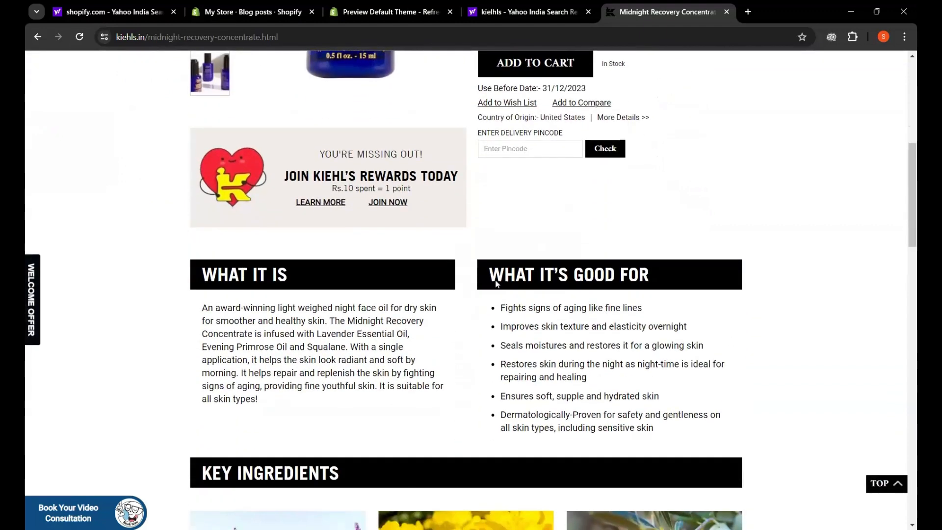
{"action": "scroll", "coordinate": [674, 390], "scroll_direction": "down", "scroll_amount": 1}
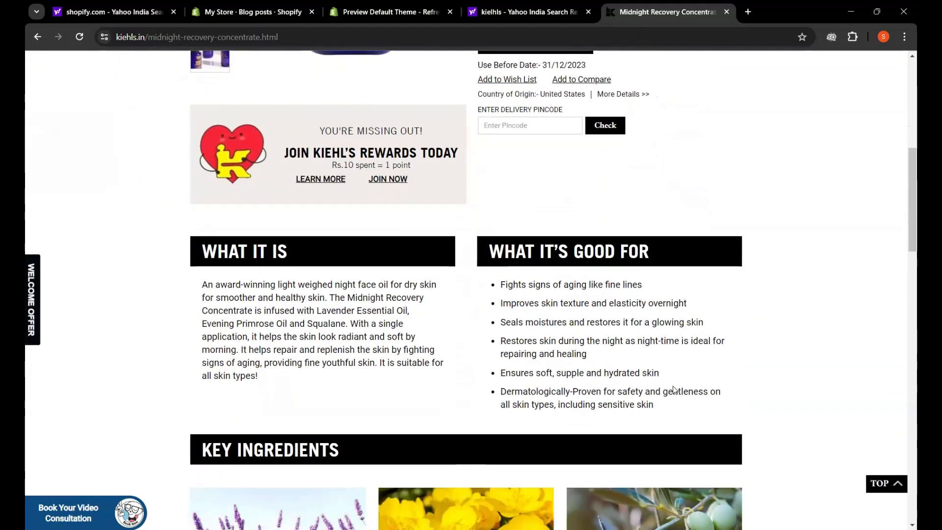
{"action": "scroll", "coordinate": [674, 391], "scroll_direction": "up", "scroll_amount": 2}
Step: Switch back to the Shopify admin and start creating a new blog post
{"action": "left_click", "coordinate": [260, 13]}
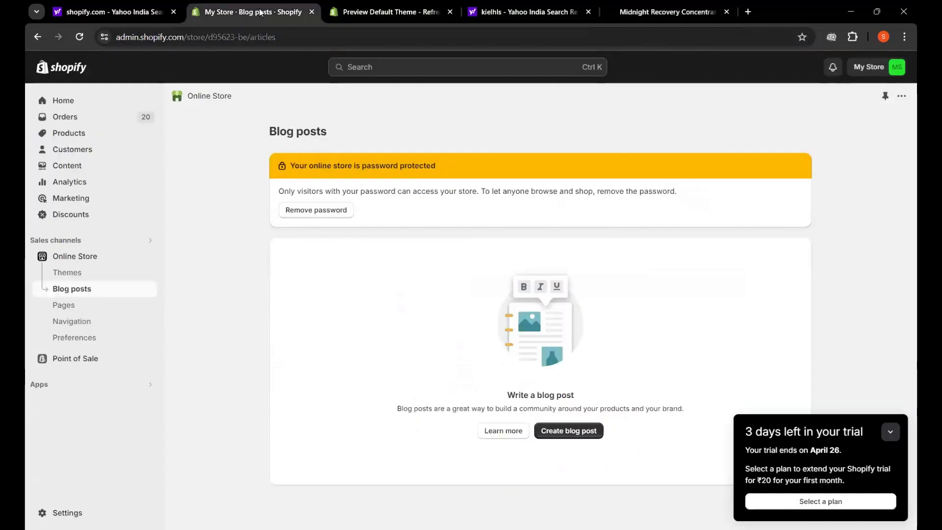
{"action": "left_click", "coordinate": [559, 436]}
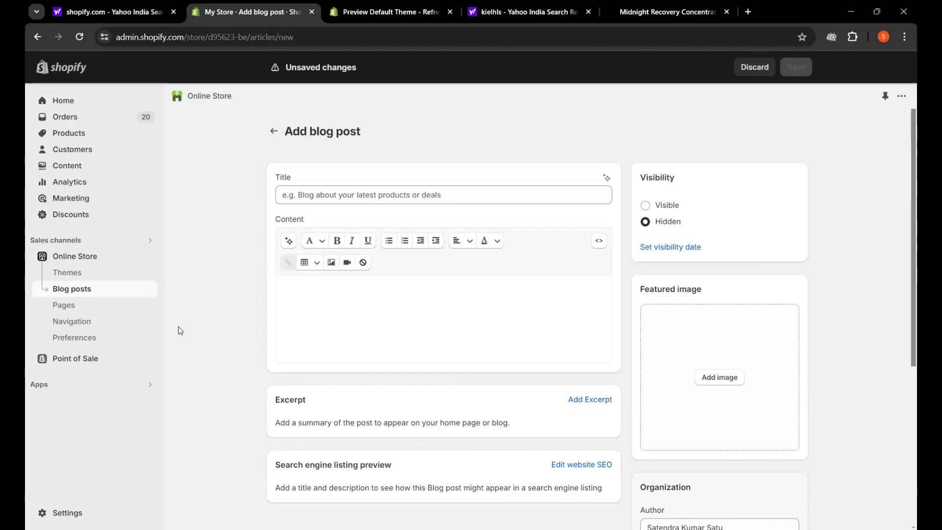
{"action": "left_click", "coordinate": [330, 196]}
{"action": "left_click", "coordinate": [393, 308]}
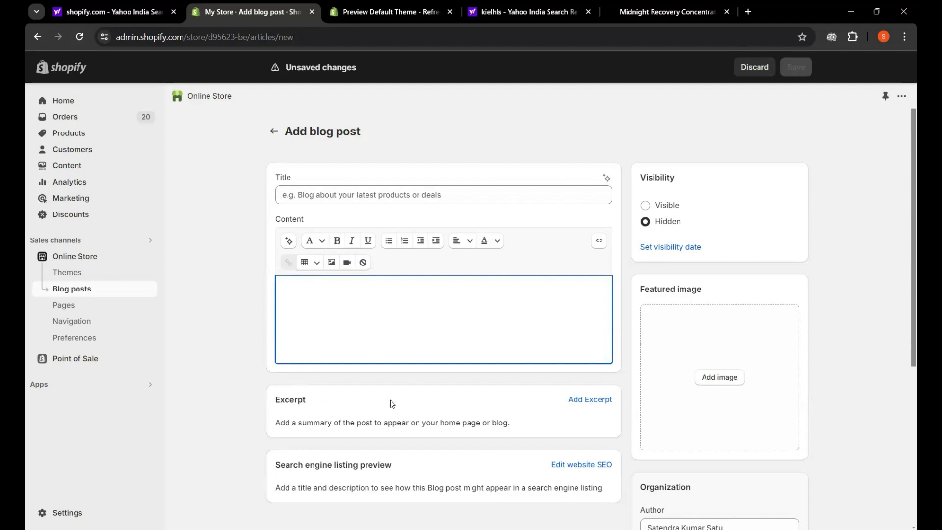
Step: Title the blog post "Top 10 Different Types of Casual Shoes"
{"action": "left_click", "coordinate": [318, 195]}
{"action": "type", "text": "Top"}
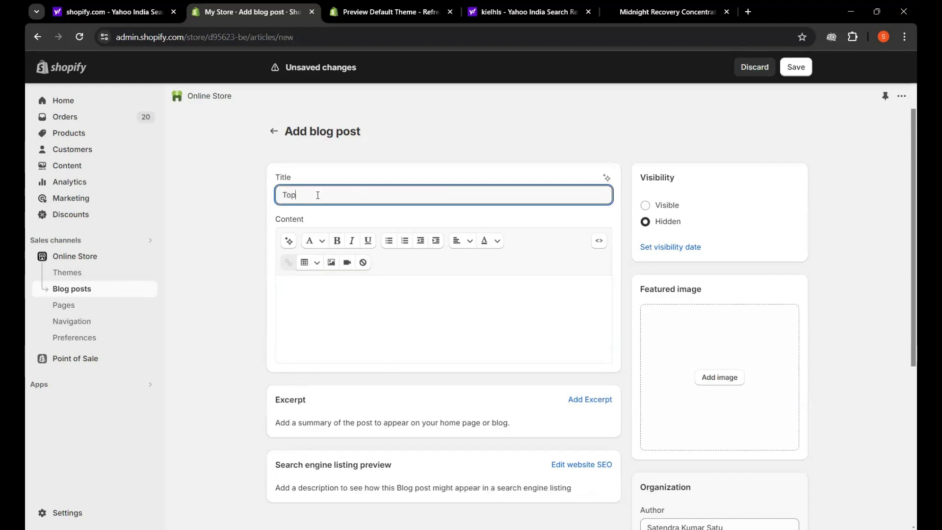
{"action": "type", "text": " 10 D"}
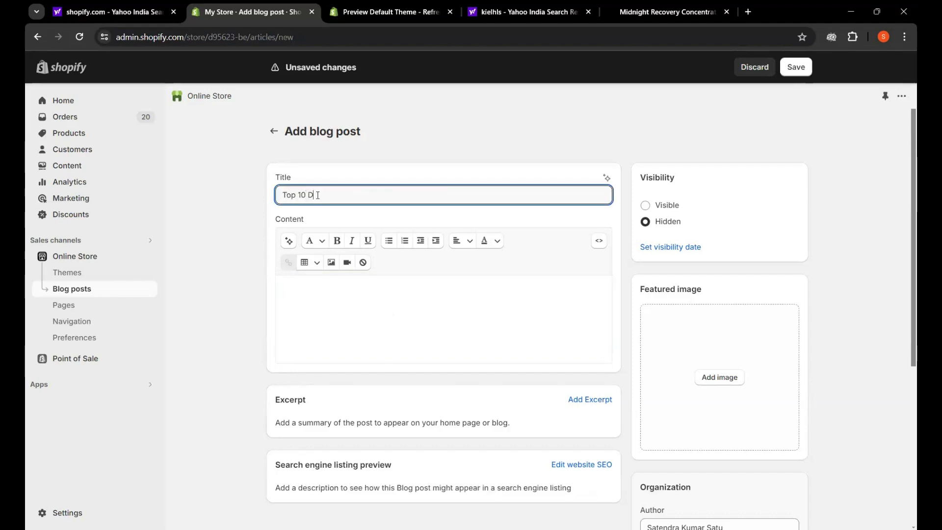
{"action": "type", "text": "iffeent Typres of Casu"}
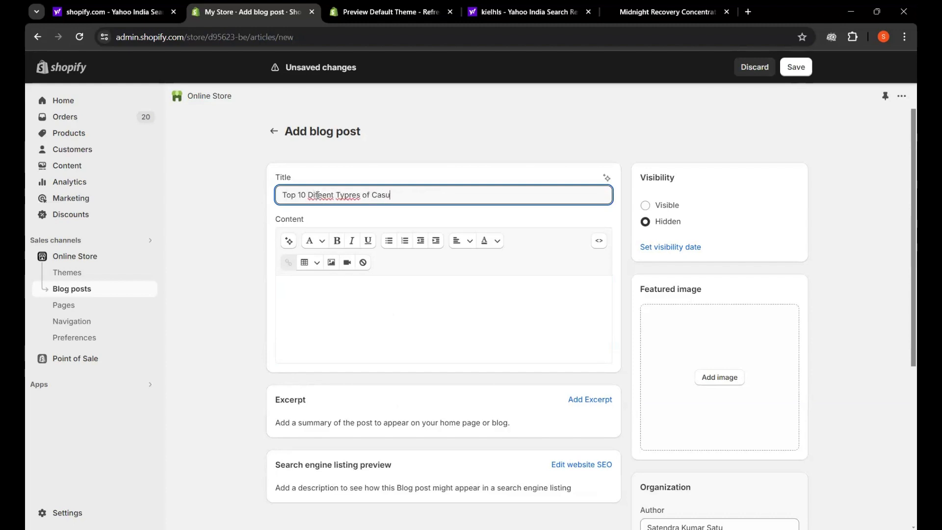
{"action": "type", "text": "al Shoes"}
{"action": "key", "text": "Delete"}
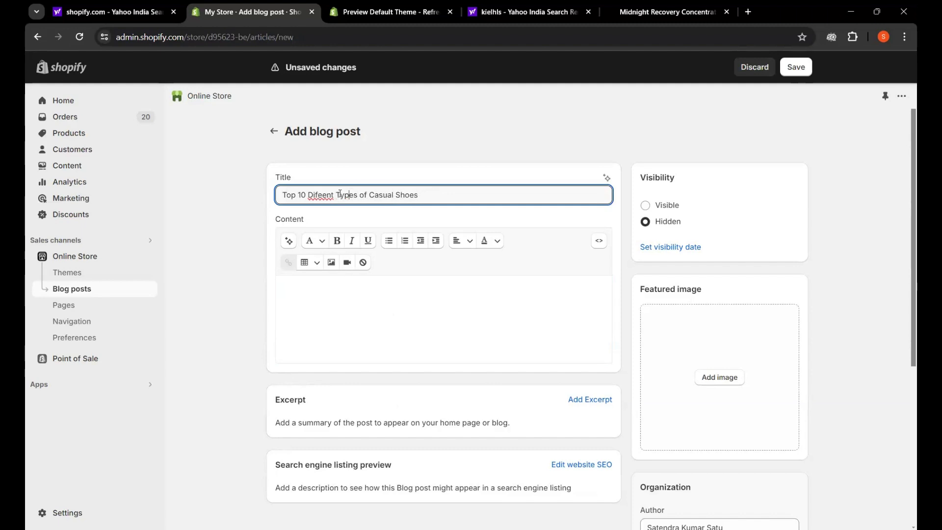
{"action": "left_click", "coordinate": [323, 194]}
{"action": "key", "text": "Delete"}
{"action": "type", "text": "f"}
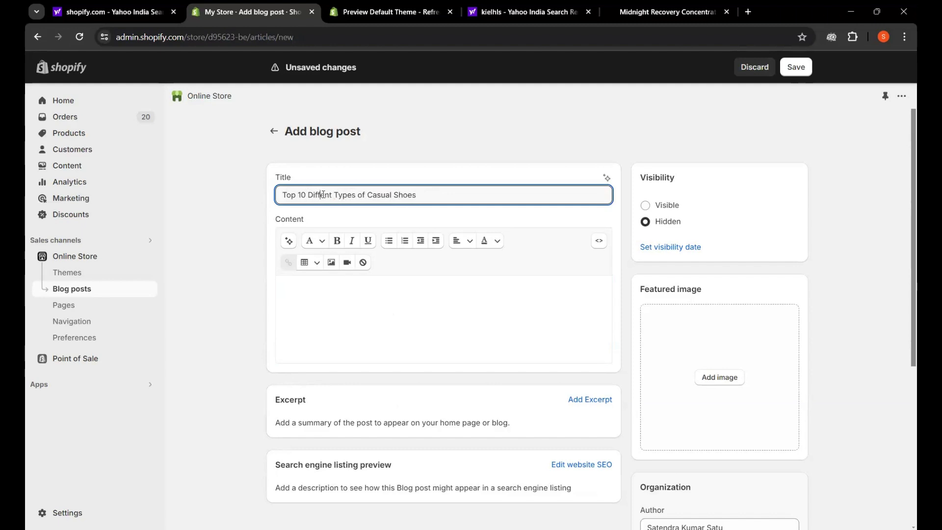
{"action": "type", "text": "ere"}
Step: Generate the blog content using the copied title "Top 10 Different Types of Casual Shoes" as the topic, and keep the generated text
{"action": "left_click", "coordinate": [431, 196]}
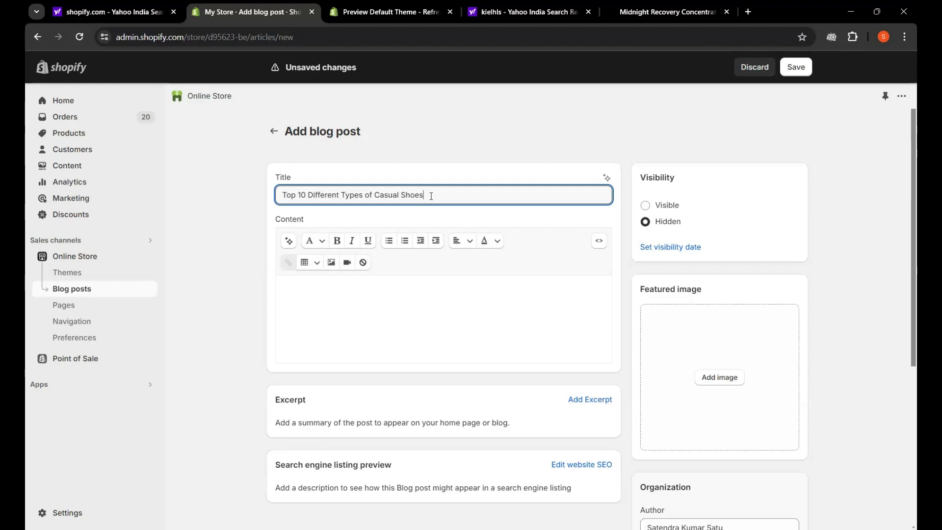
{"action": "left_click_drag", "start_coordinate": [430, 196], "coordinate": [273, 200]}
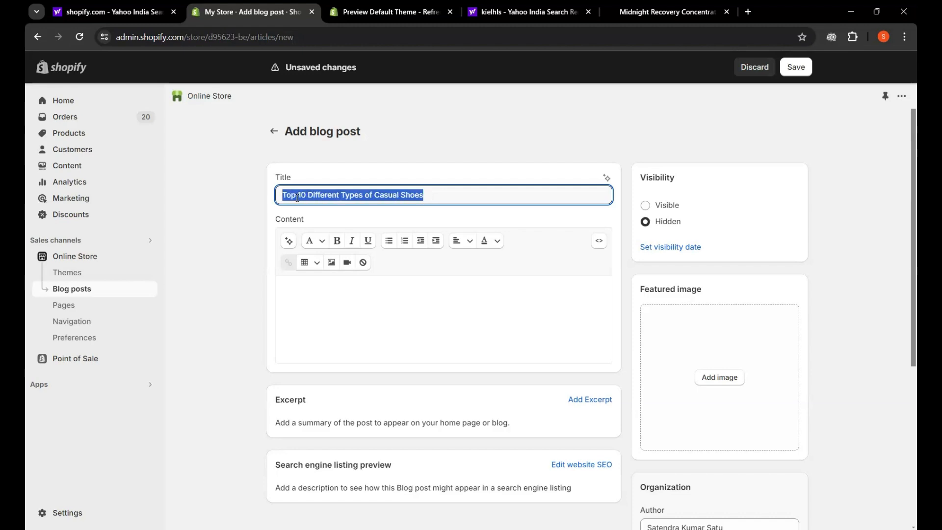
{"action": "right_click", "coordinate": [312, 193]}
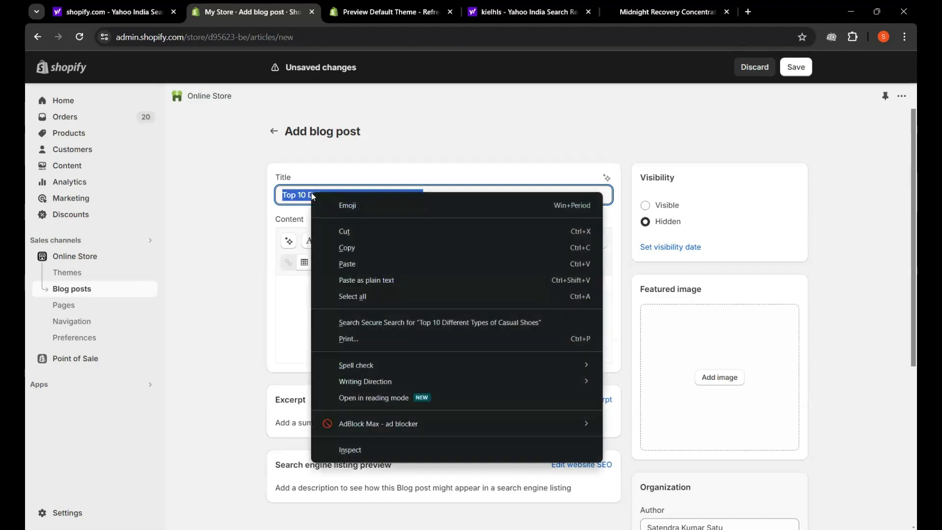
{"action": "left_click", "coordinate": [346, 250]}
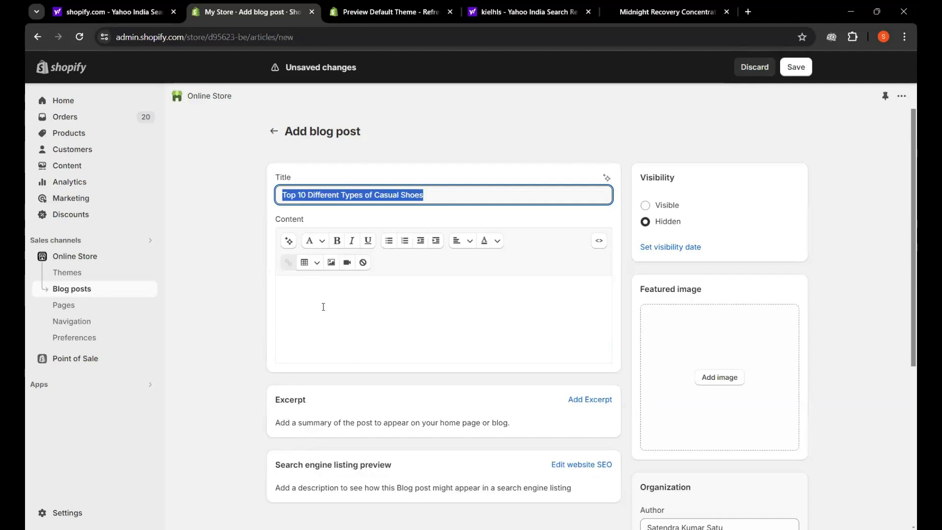
{"action": "left_click", "coordinate": [287, 243]}
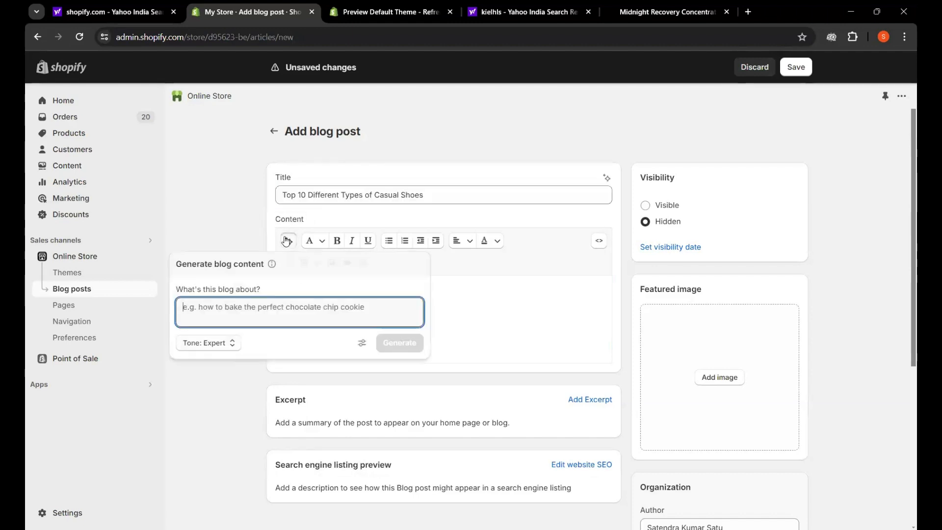
{"action": "right_click", "coordinate": [267, 314]}
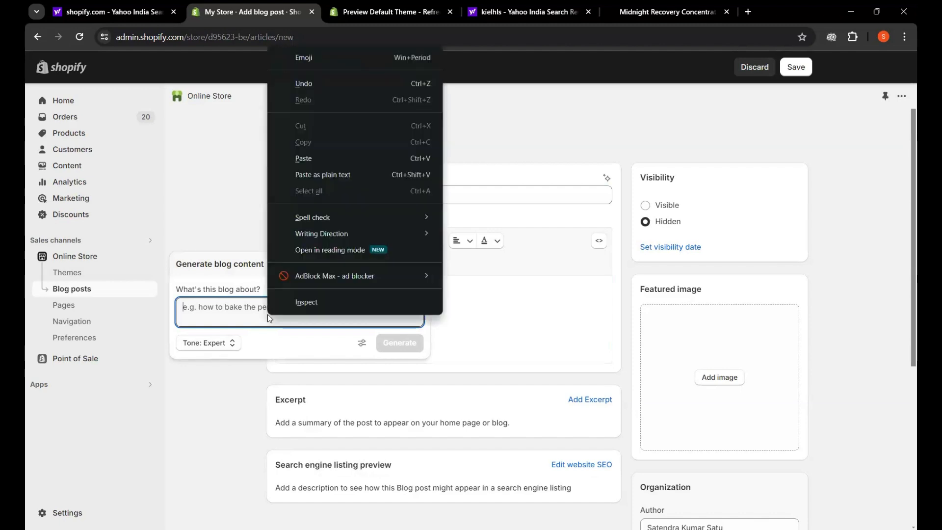
{"action": "left_click", "coordinate": [315, 158]}
{"action": "left_click", "coordinate": [402, 346]}
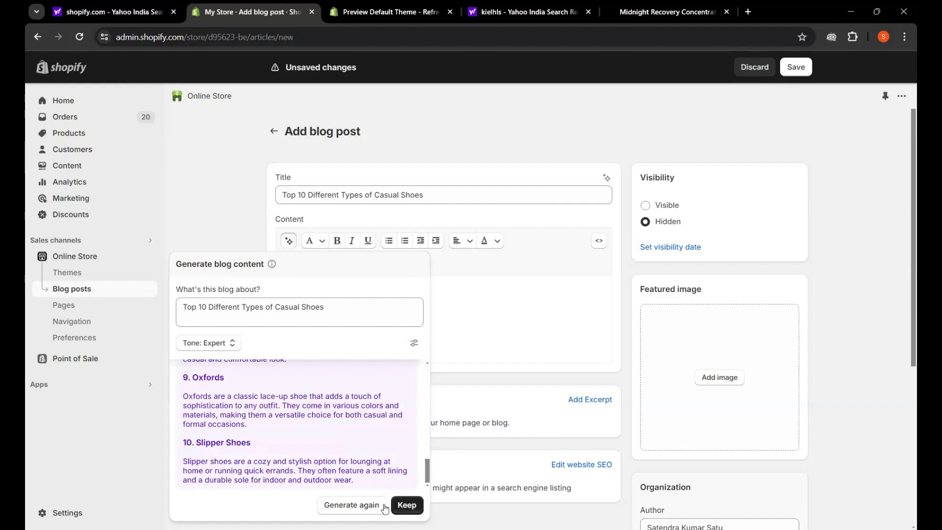
{"action": "left_click", "coordinate": [407, 505]}
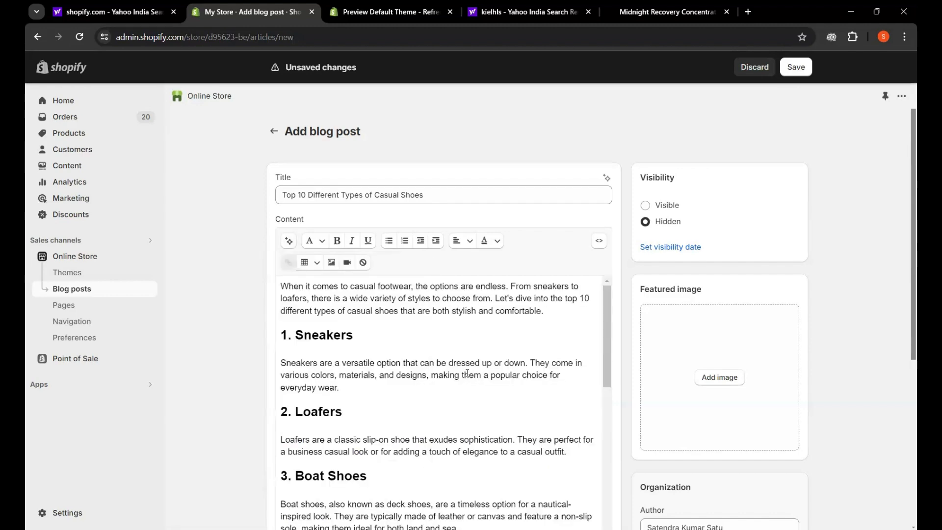
Step: Insert an empty line after the Sneakers paragraph in the blog content
{"action": "scroll", "coordinate": [467, 374], "scroll_direction": "down", "scroll_amount": 2}
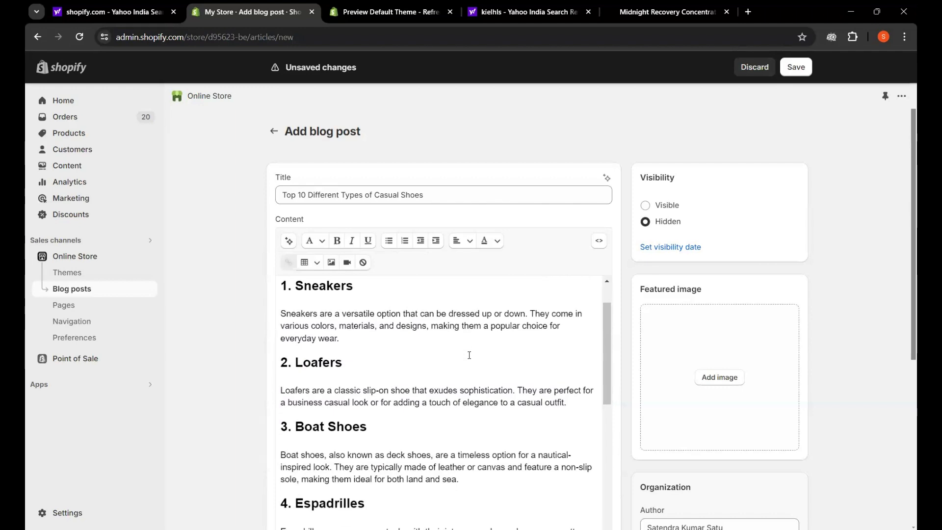
{"action": "left_click", "coordinate": [376, 337]}
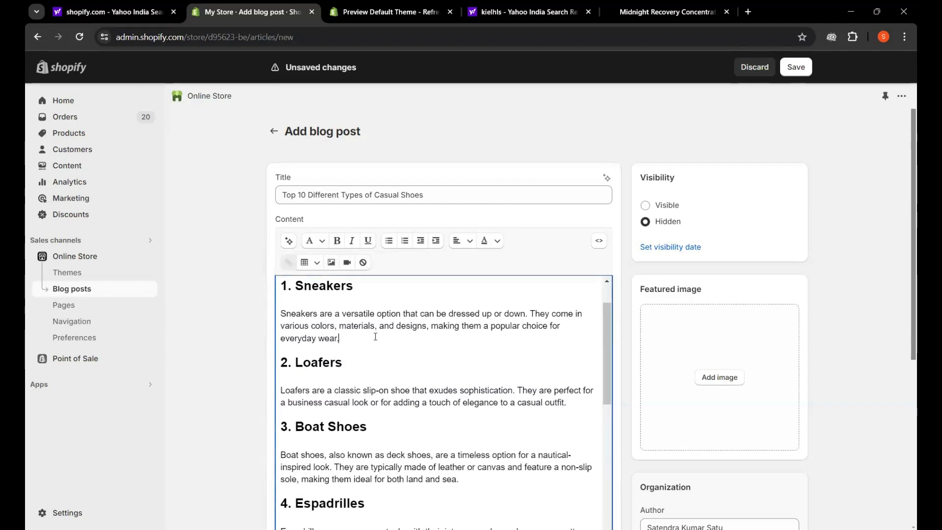
{"action": "key", "text": "Return"}
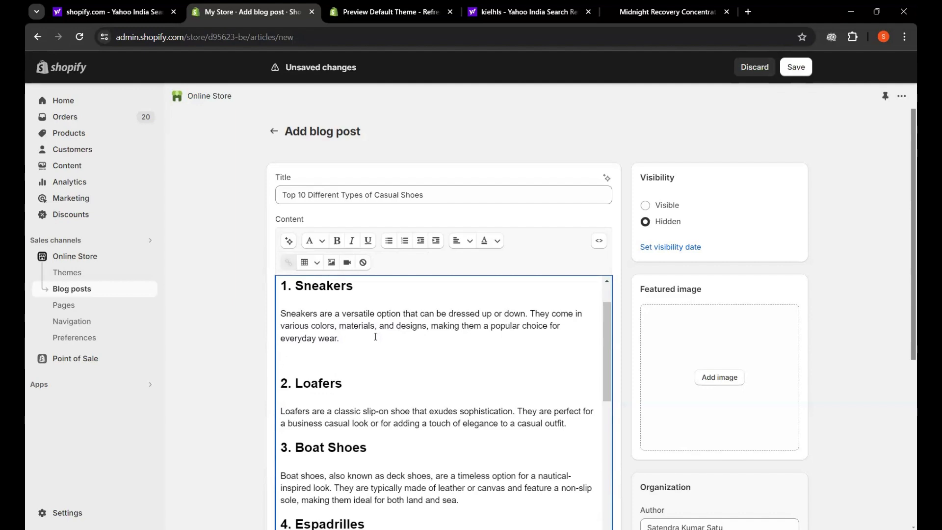
Step: Add the image file 003 from the Desktop as the blog post's featured image
{"action": "scroll", "coordinate": [376, 337], "scroll_direction": "down", "scroll_amount": 1}
{"action": "scroll", "coordinate": [375, 336], "scroll_direction": "down", "scroll_amount": 3}
{"action": "left_click", "coordinate": [729, 379]}
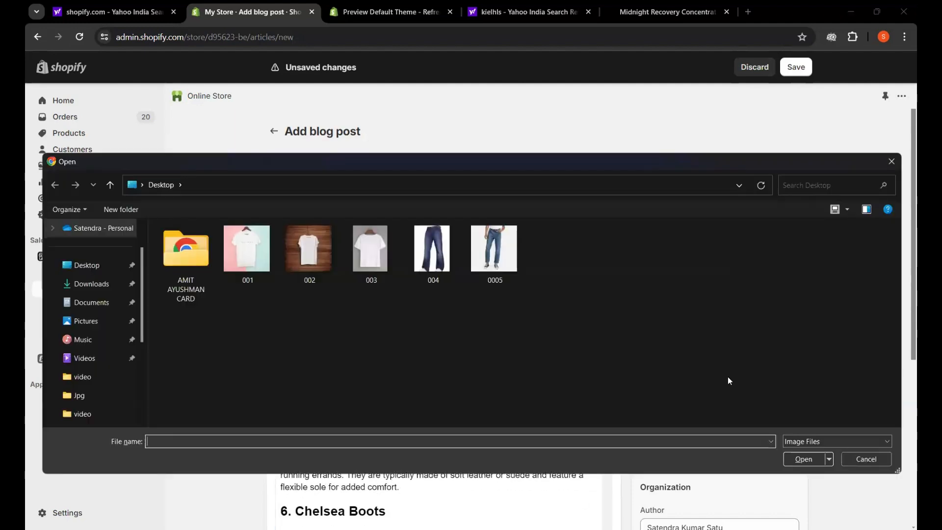
{"action": "left_click", "coordinate": [376, 263]}
{"action": "left_click", "coordinate": [804, 460]}
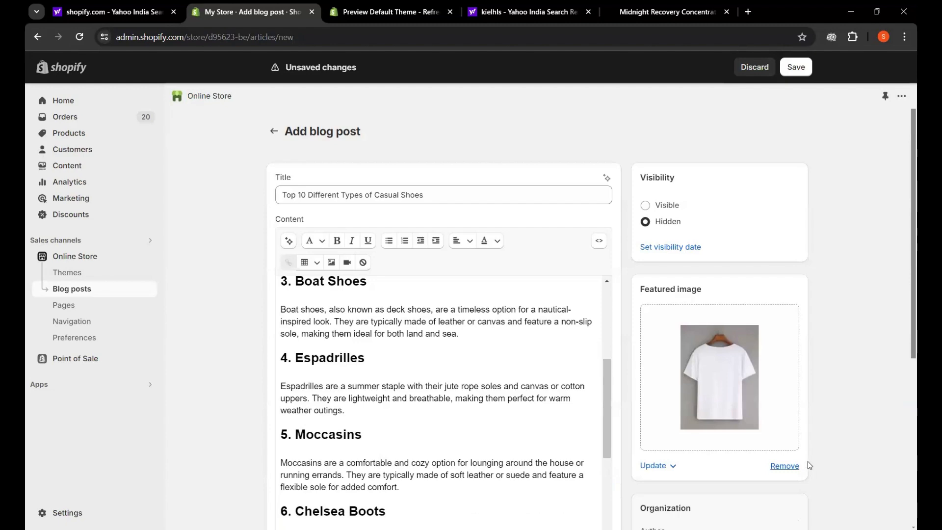
Step: Open the excerpt editor for the blog post to enter a summary
{"action": "scroll", "coordinate": [615, 435], "scroll_direction": "down", "scroll_amount": 6}
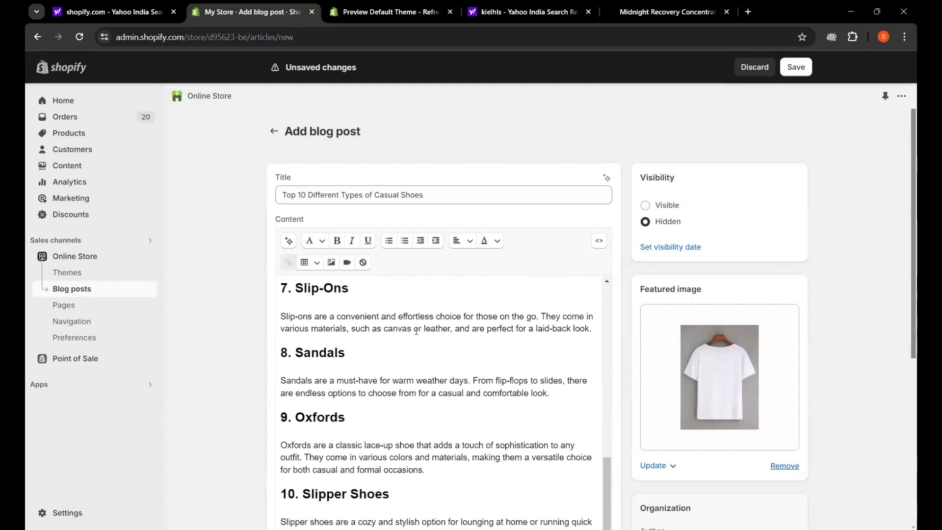
{"action": "scroll", "coordinate": [251, 311], "scroll_direction": "down", "scroll_amount": 2}
{"action": "scroll", "coordinate": [268, 313], "scroll_direction": "down", "scroll_amount": 4}
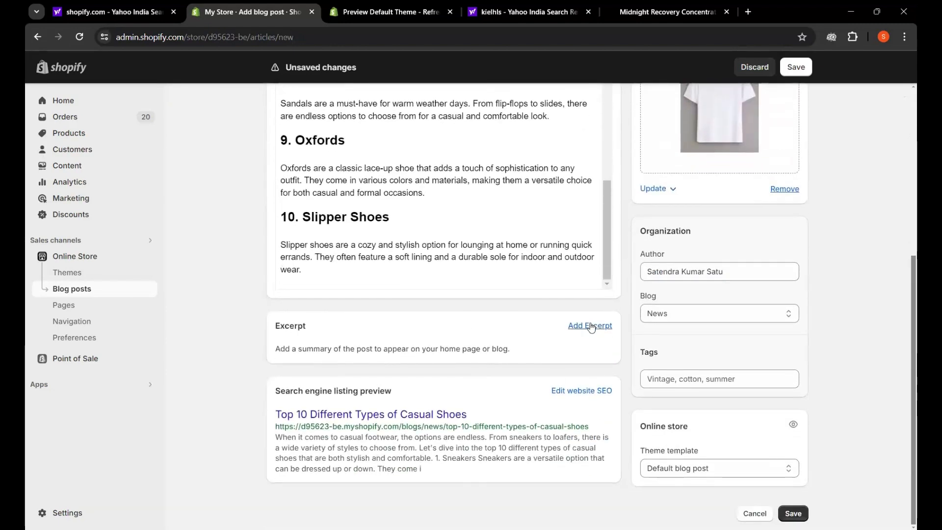
{"action": "left_click", "coordinate": [591, 326]}
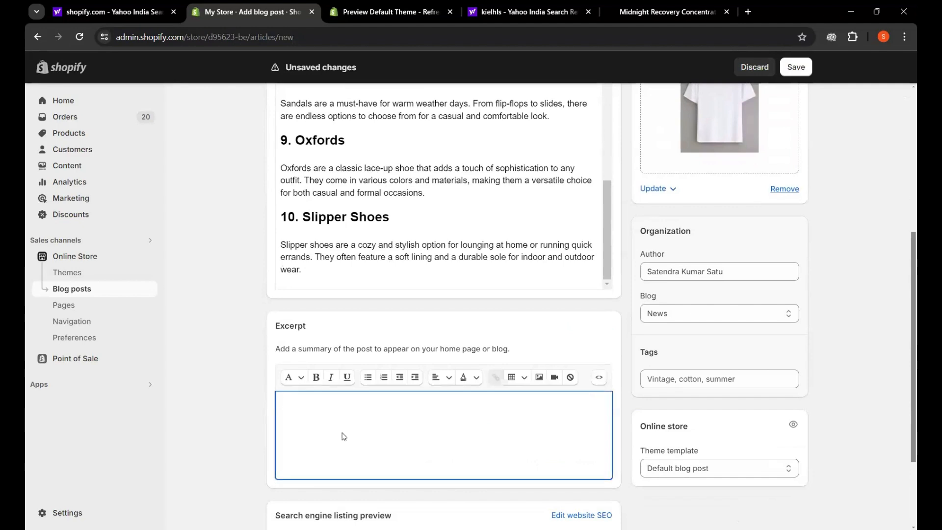
{"action": "right_click", "coordinate": [381, 405]}
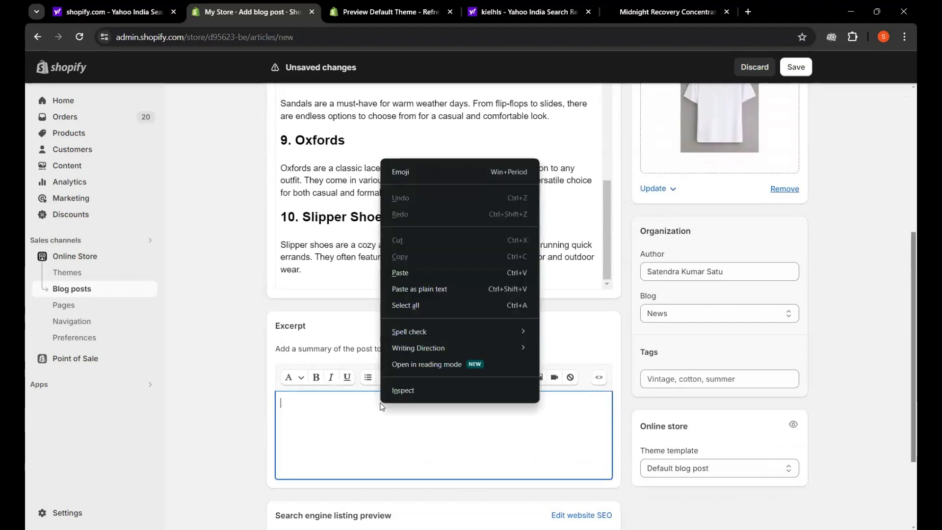
{"action": "left_click", "coordinate": [400, 272]}
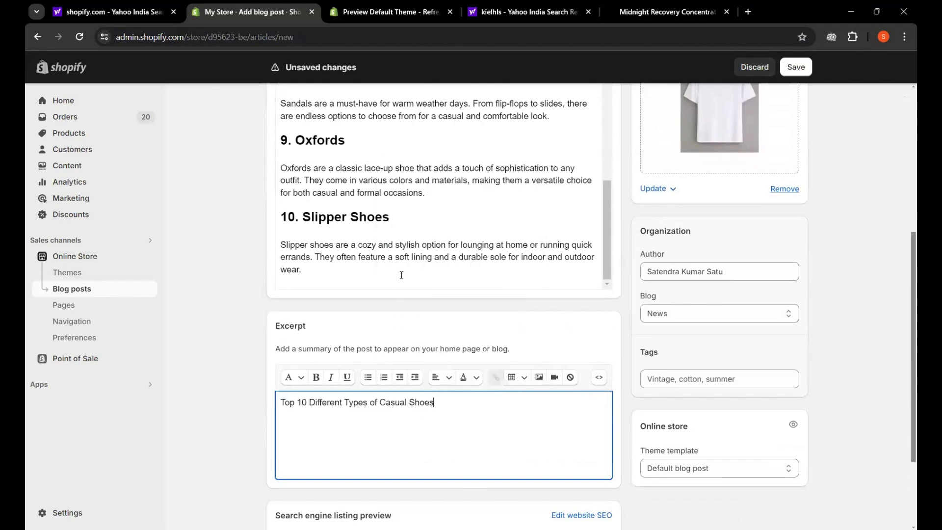
{"action": "left_click_drag", "start_coordinate": [430, 403], "coordinate": [265, 400]}
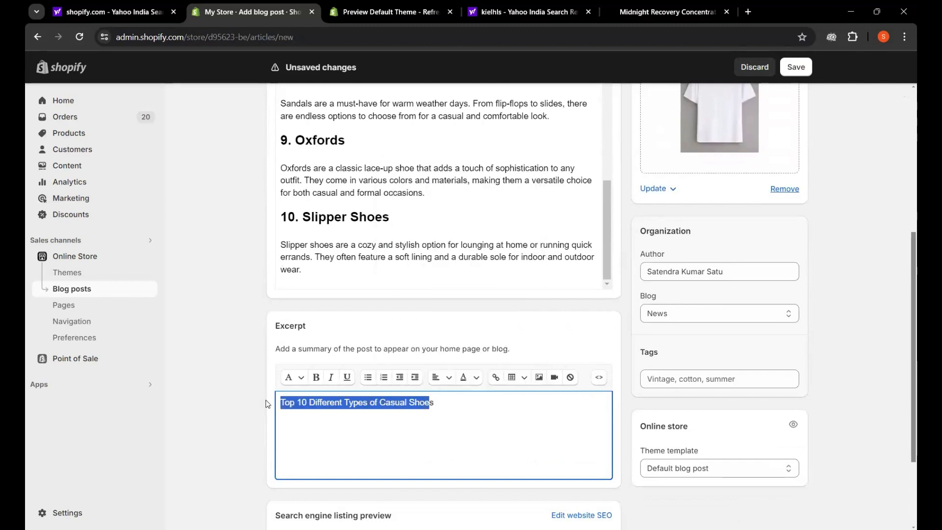
{"action": "key", "text": "BackSpace"}
Step: Copy the introductory paragraph about casual footwear that precedes the Sneakers heading in the blog content
{"action": "scroll", "coordinate": [357, 253], "scroll_direction": "up", "scroll_amount": 10}
{"action": "scroll", "coordinate": [358, 253], "scroll_direction": "up", "scroll_amount": 1}
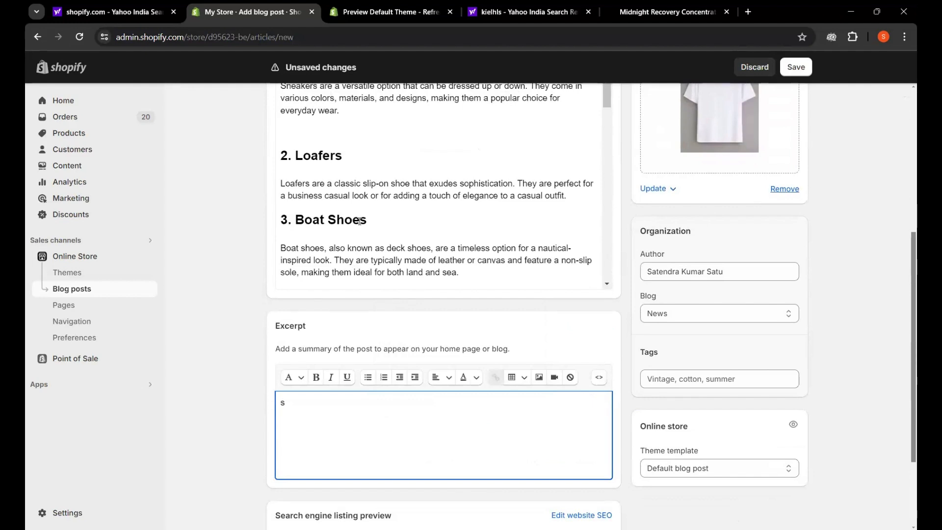
{"action": "left_click", "coordinate": [250, 266]}
{"action": "scroll", "coordinate": [251, 268], "scroll_direction": "up", "scroll_amount": 1}
{"action": "scroll", "coordinate": [250, 264], "scroll_direction": "up", "scroll_amount": 4}
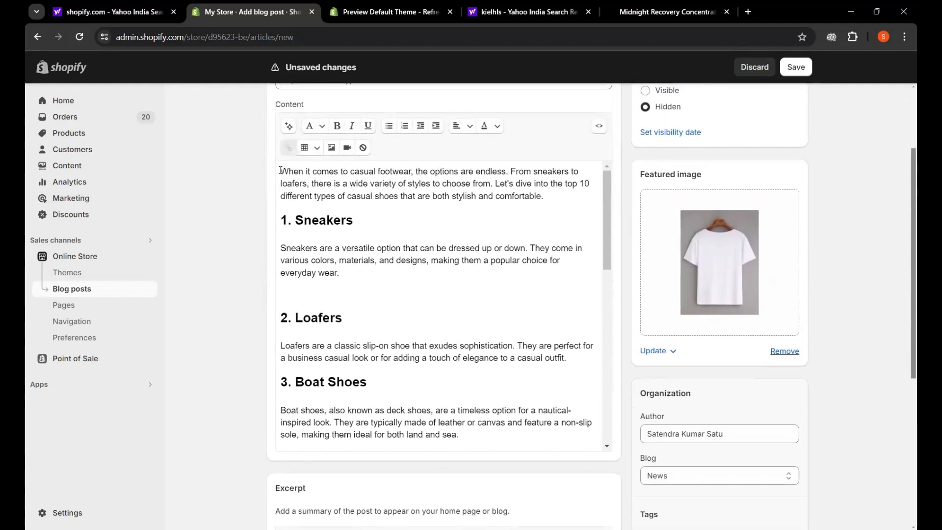
{"action": "left_click_drag", "start_coordinate": [280, 172], "coordinate": [493, 195]}
{"action": "right_click", "coordinate": [492, 187]}
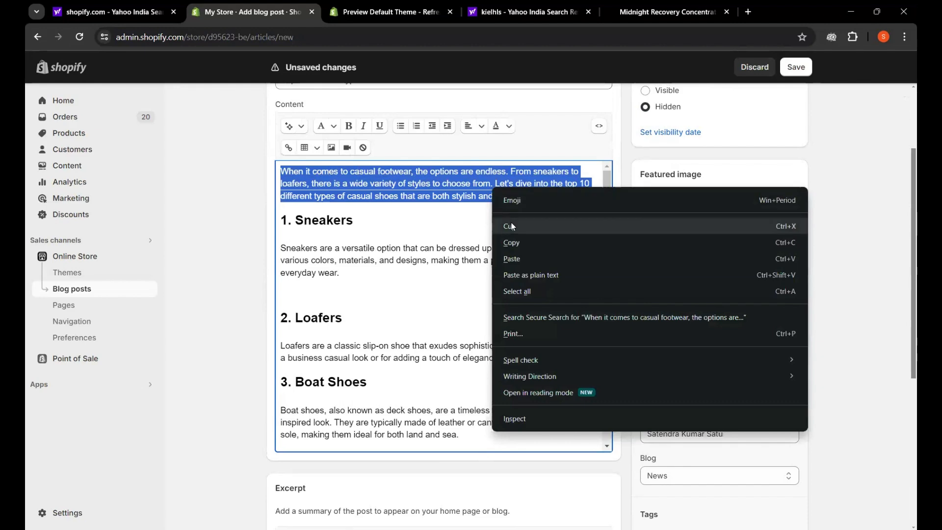
{"action": "left_click", "coordinate": [509, 244]}
Step: Delete the leftover letter "s" from the blog post's excerpt so the field is empty
{"action": "scroll", "coordinate": [454, 338], "scroll_direction": "down", "scroll_amount": 7}
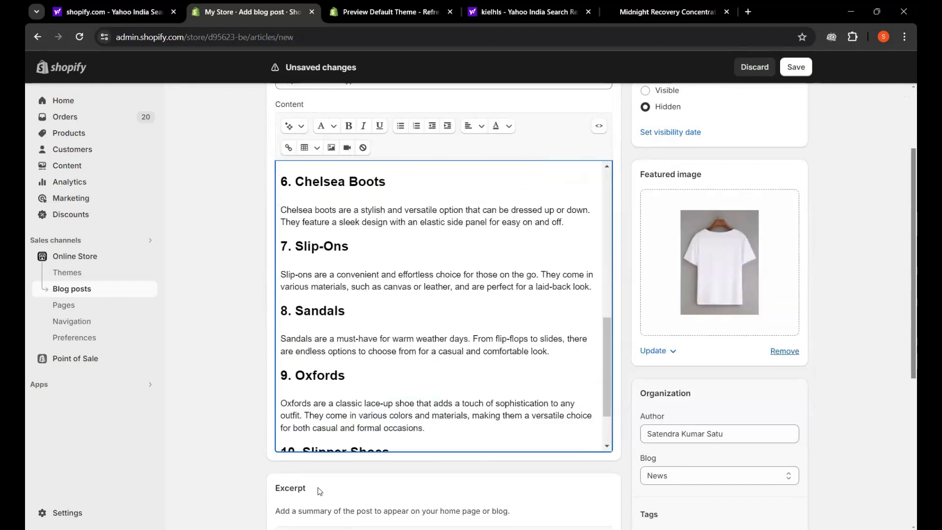
{"action": "scroll", "coordinate": [318, 492], "scroll_direction": "down", "scroll_amount": 4}
{"action": "left_click", "coordinate": [365, 319]}
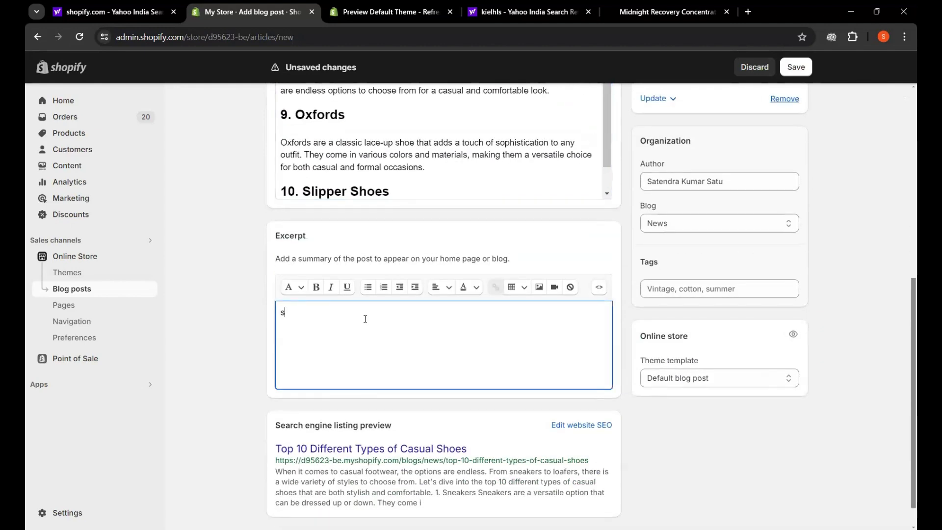
{"action": "key", "text": "BackSpace"}
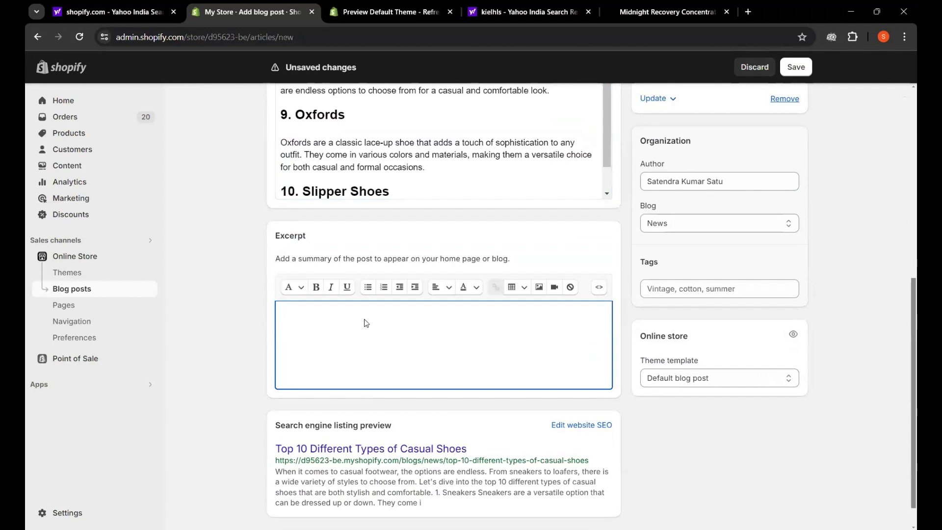
Step: Review the blog post's content, visibility, featured image, organization, excerpt and search engine listing sections
{"action": "key", "text": "alt+Tab"}
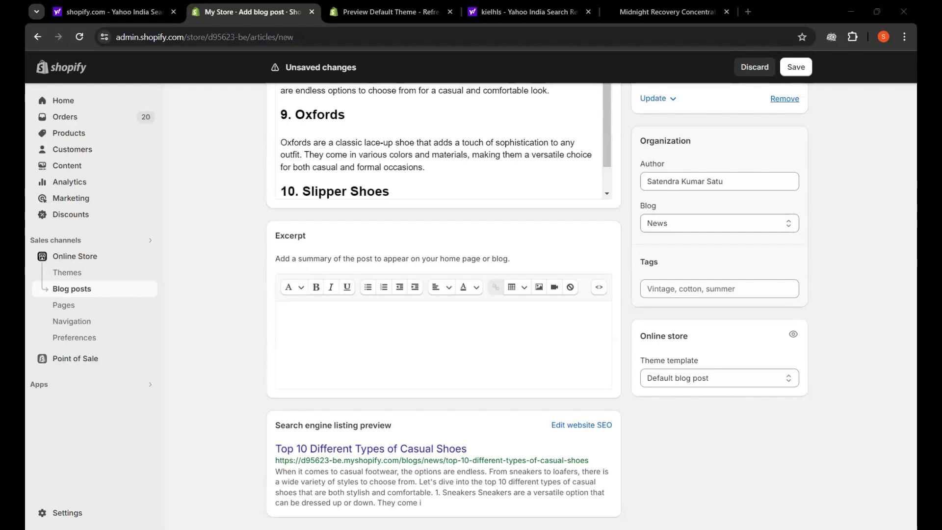
{"action": "scroll", "coordinate": [492, 321], "scroll_direction": "up", "scroll_amount": 2}
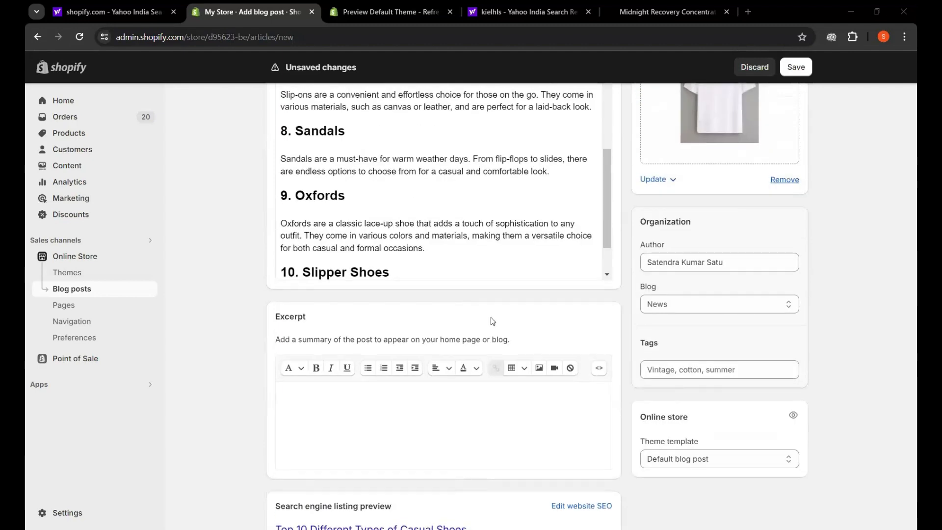
{"action": "scroll", "coordinate": [493, 321], "scroll_direction": "down", "scroll_amount": 3}
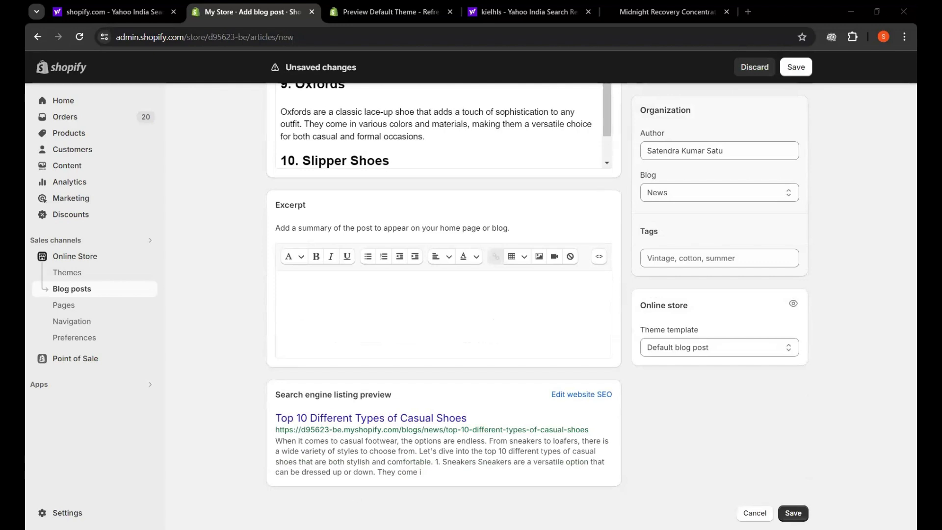
{"action": "scroll", "coordinate": [518, 373], "scroll_direction": "up", "scroll_amount": 1}
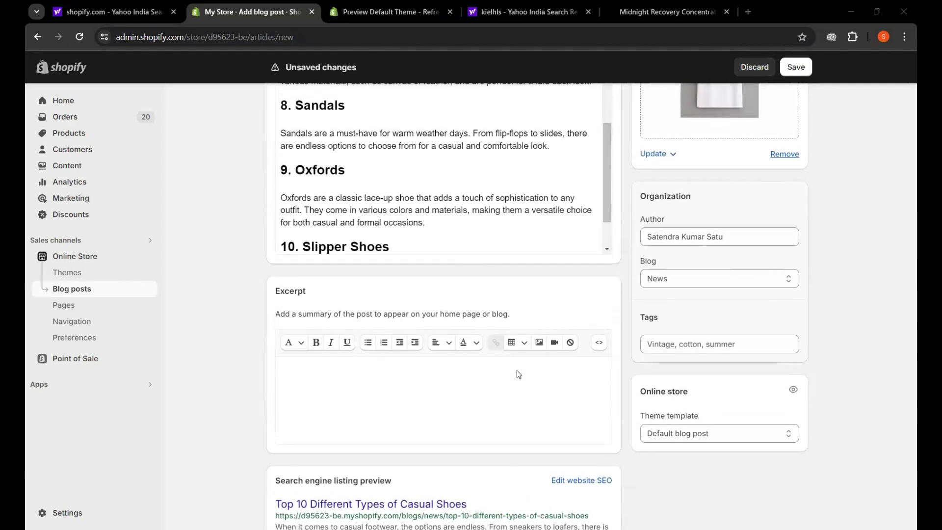
{"action": "scroll", "coordinate": [518, 374], "scroll_direction": "down", "scroll_amount": 1}
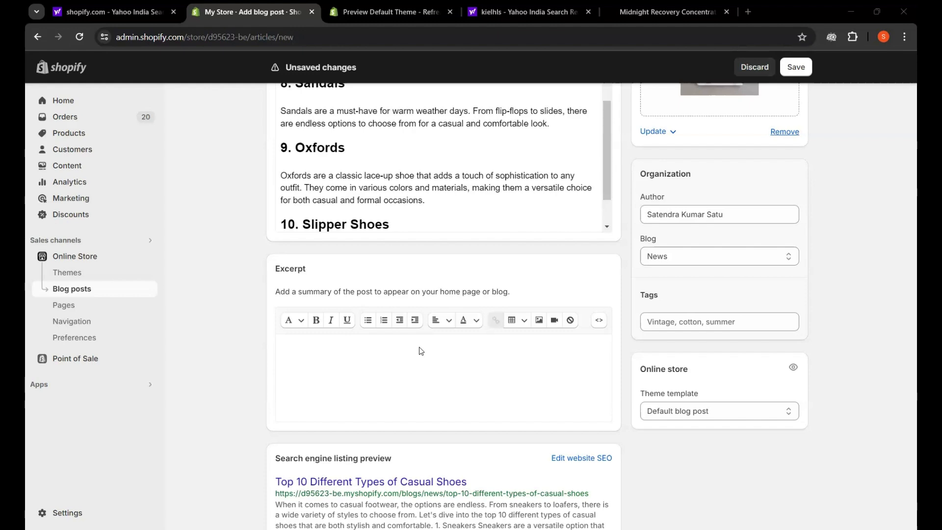
{"action": "scroll", "coordinate": [351, 361], "scroll_direction": "up", "scroll_amount": 3}
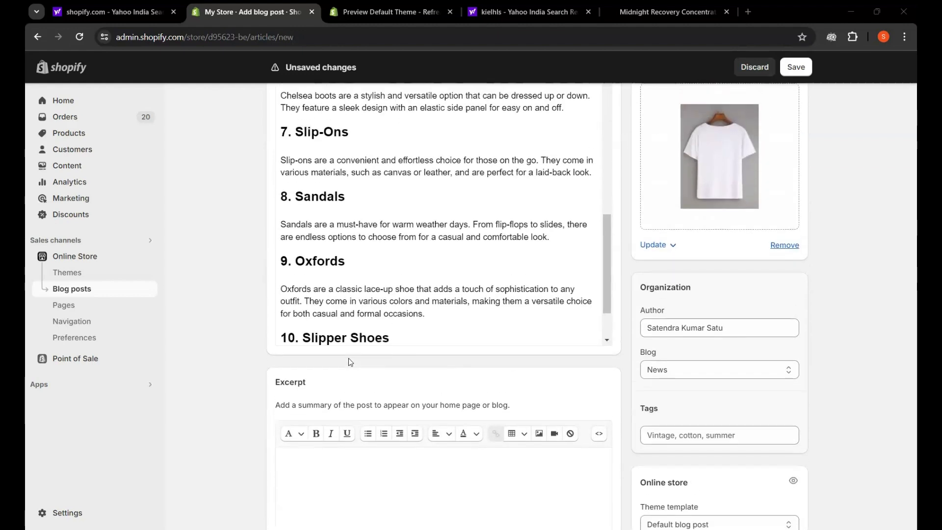
{"action": "scroll", "coordinate": [350, 362], "scroll_direction": "down", "scroll_amount": 3}
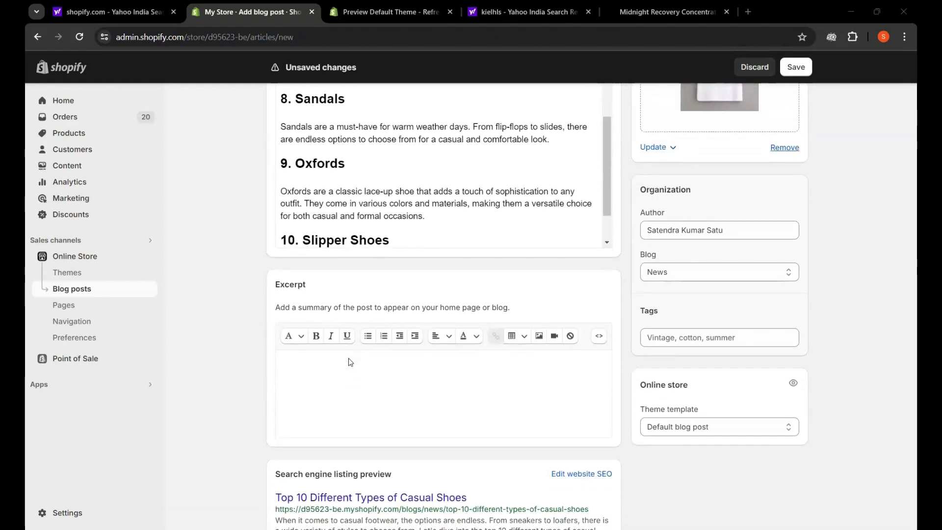
{"action": "scroll", "coordinate": [351, 362], "scroll_direction": "up", "scroll_amount": 10}
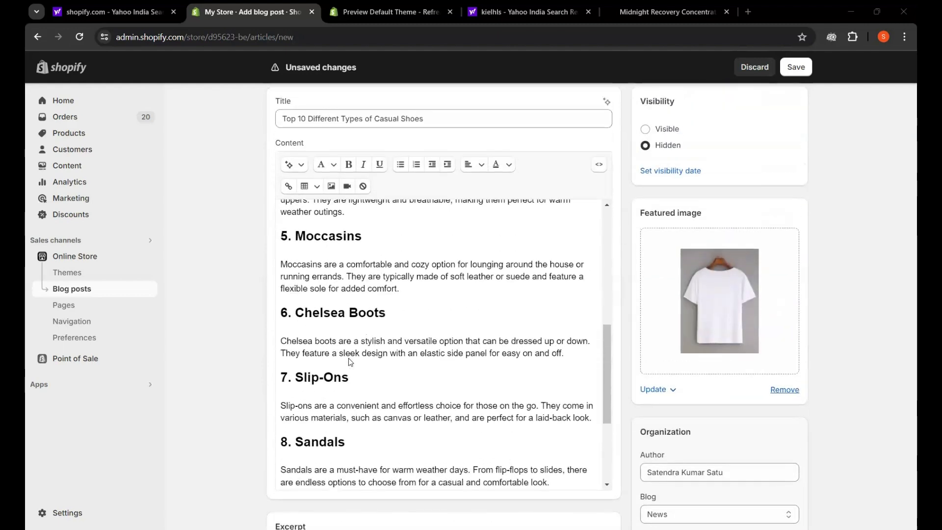
{"action": "scroll", "coordinate": [350, 362], "scroll_direction": "up", "scroll_amount": 3}
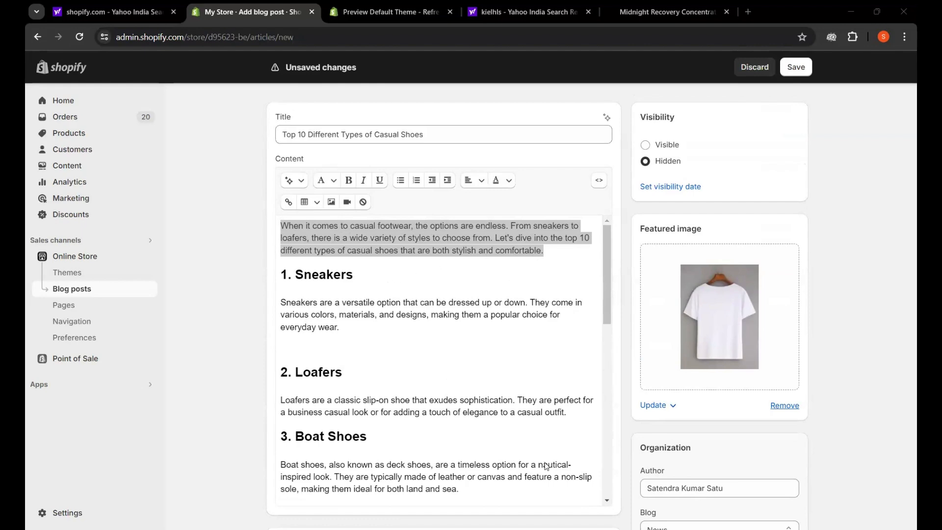
{"action": "scroll", "coordinate": [497, 425], "scroll_direction": "down", "scroll_amount": 15}
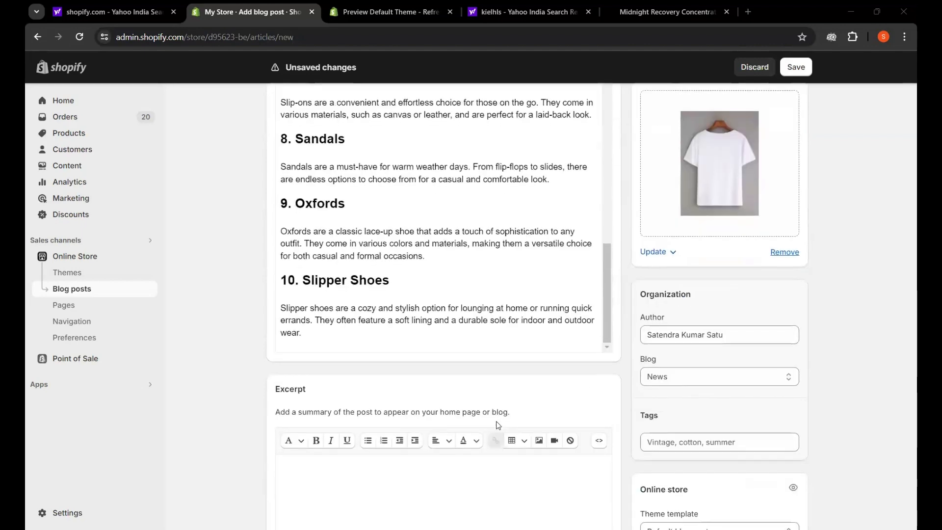
{"action": "scroll", "coordinate": [496, 421], "scroll_direction": "up", "scroll_amount": 5}
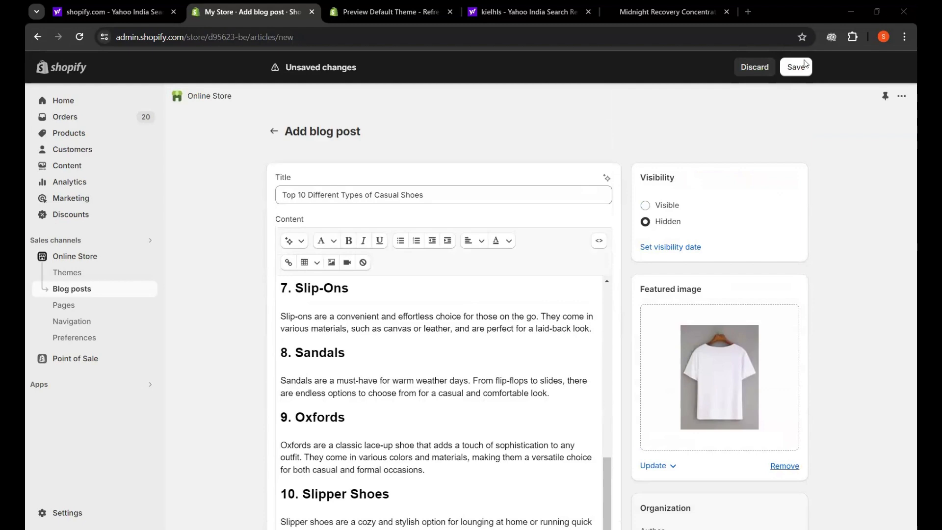
{"action": "scroll", "coordinate": [505, 322], "scroll_direction": "down", "scroll_amount": 8}
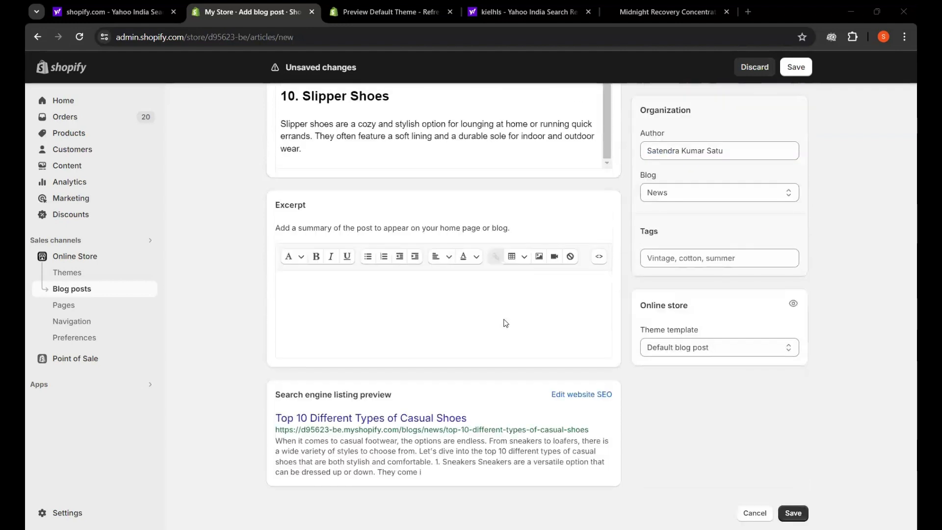